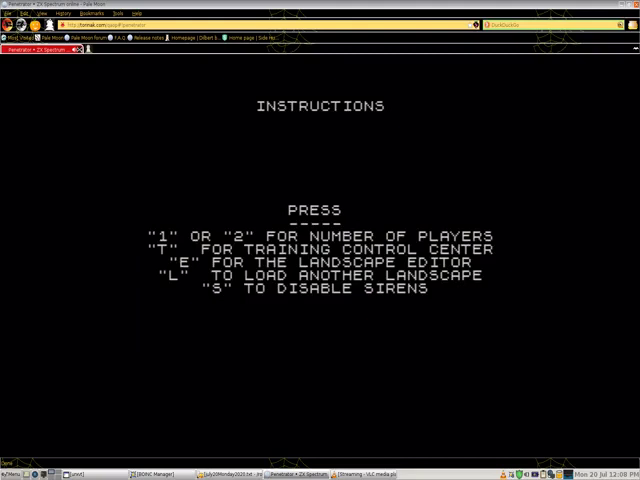
Step: Choose one player on the instructions screen to begin Stage 1 with five ships
{"action": "key", "text": "1"}
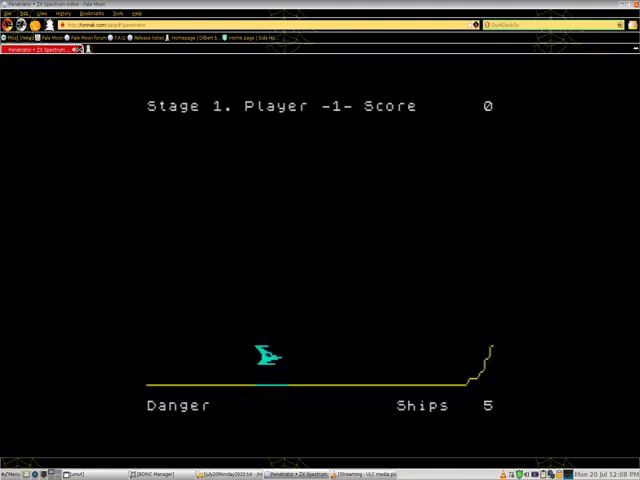
Step: Fly the first ships over the rising terrain, firing lasers and bombing ground targets
{"action": "key", "text": "Up"}
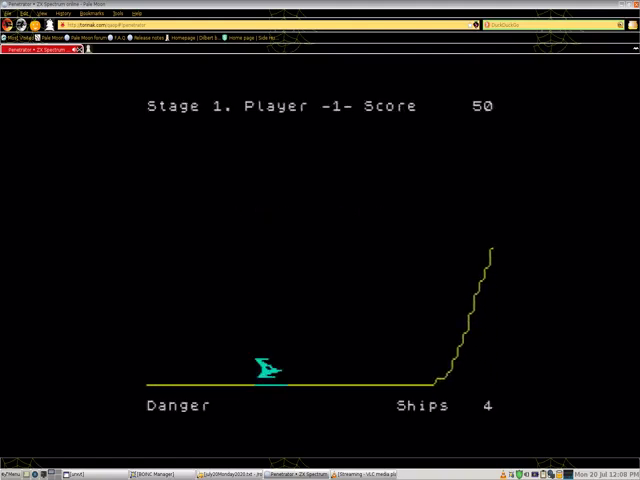
{"action": "key", "text": "Up"}
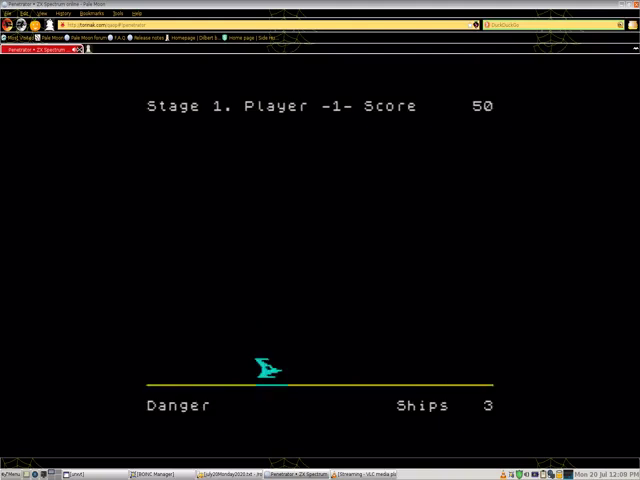
{"action": "key", "text": "Up"}
{"action": "key", "text": "Up"}
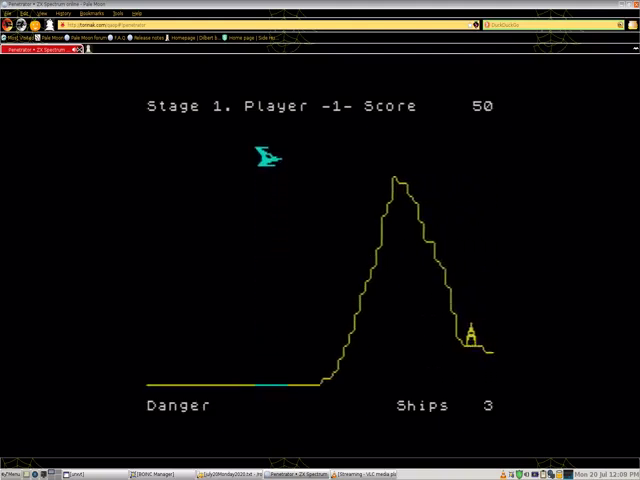
{"action": "key", "text": "Right"}
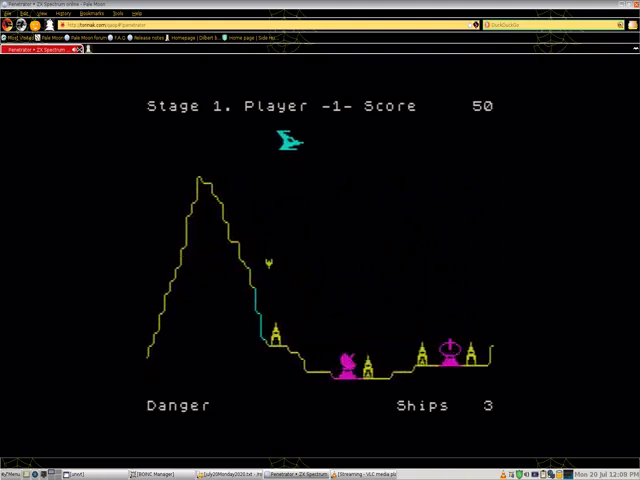
{"action": "key", "text": "space"}
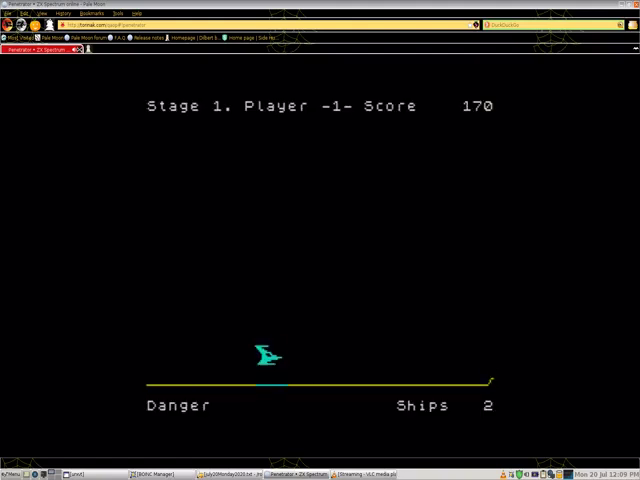
Step: Fly the remaining ships over the mountain, diving on targets until every ship is lost
{"action": "key", "text": "Up"}
{"action": "key", "text": "Up"}
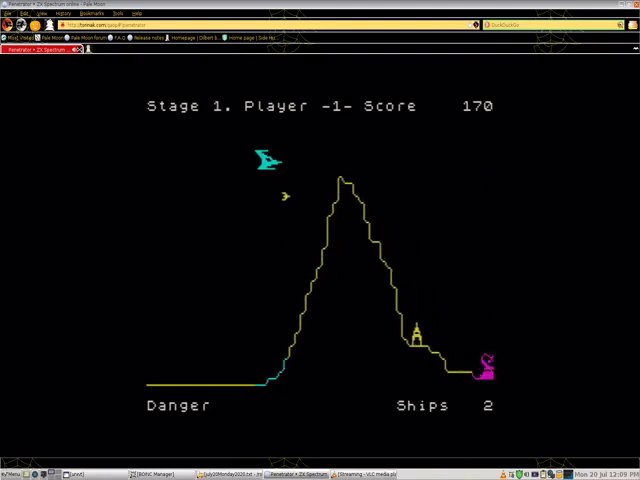
{"action": "key", "text": "Up"}
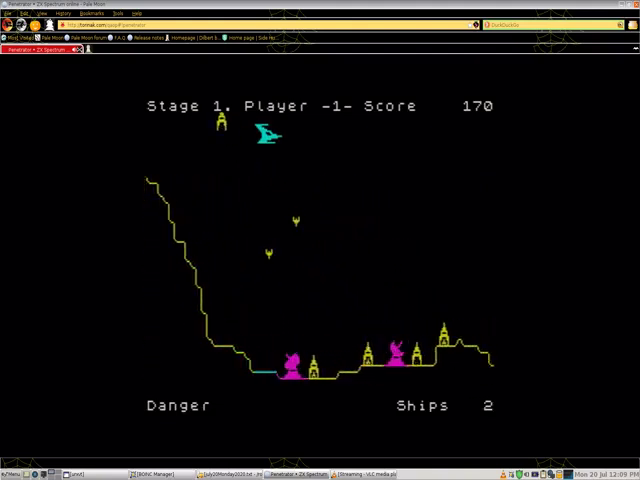
{"action": "key", "text": "Down"}
{"action": "key", "text": "Down"}
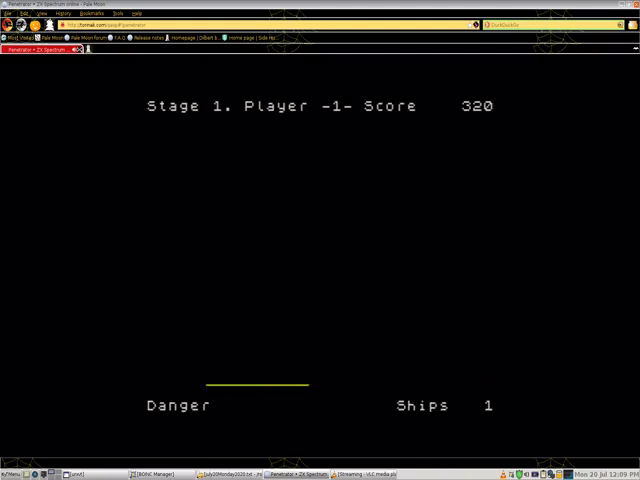
{"action": "key", "text": "q"}
{"action": "type", "text": "nonono"}
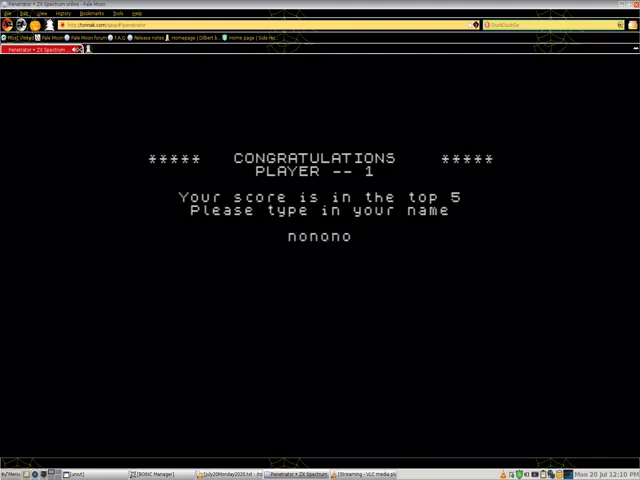
Step: Confirm 'nonono' as the 370 high-score name and start a new one-player game
{"action": "key", "text": "Return"}
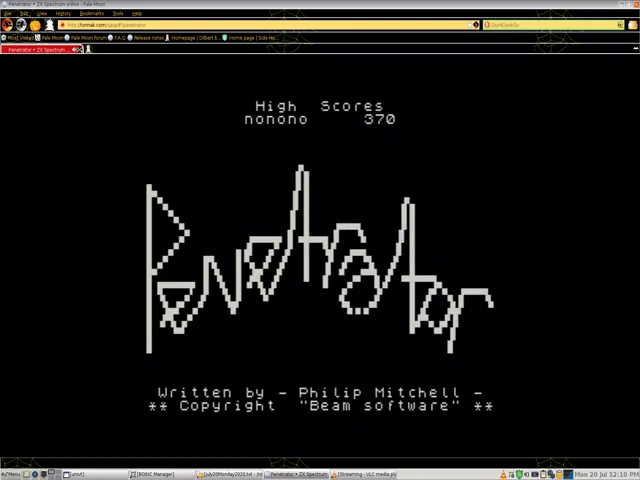
{"action": "key", "text": "space"}
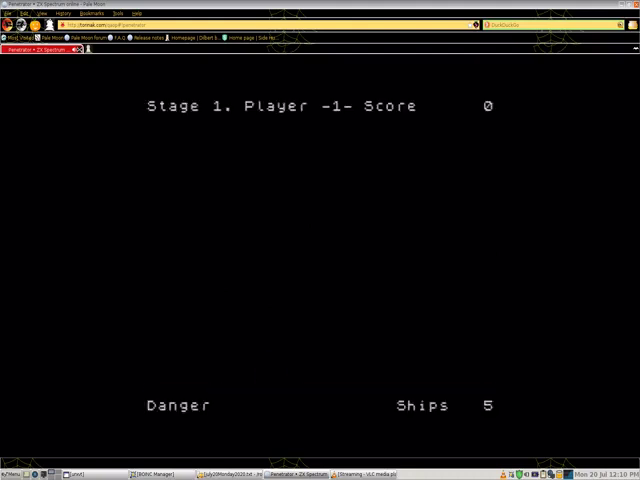
Step: Climb the first ship over the mountain, shooting enemies and bombing targets while descending
{"action": "key", "text": "Up"}
{"action": "key", "text": "Up"}
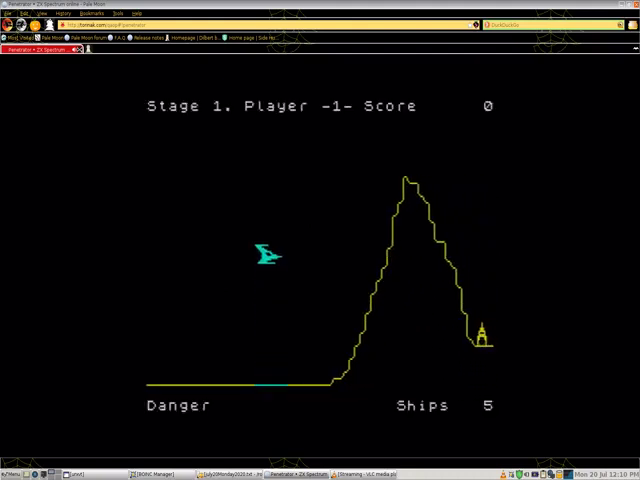
{"action": "key", "text": "Up"}
{"action": "key", "text": "Up"}
{"action": "key", "text": "space"}
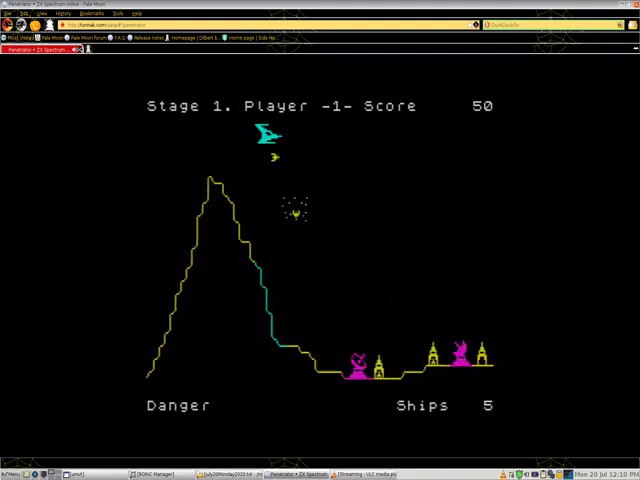
{"action": "key", "text": "Down"}
{"action": "key", "text": "space"}
{"action": "key", "text": "space"}
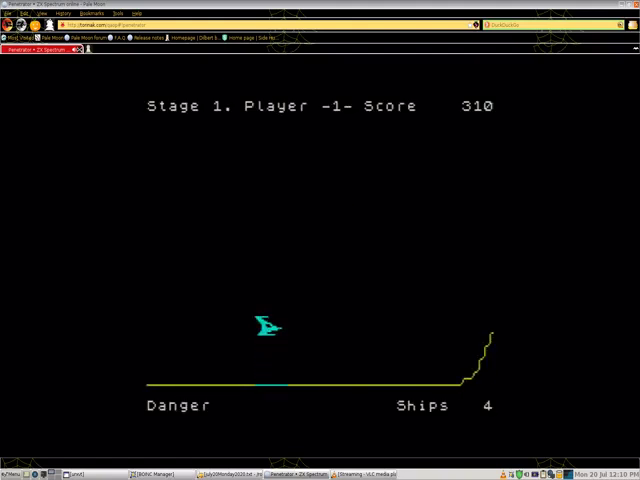
Step: Fly the next ship past the mountain, diving and bombing targets toward a 610 score
{"action": "key", "text": "Up"}
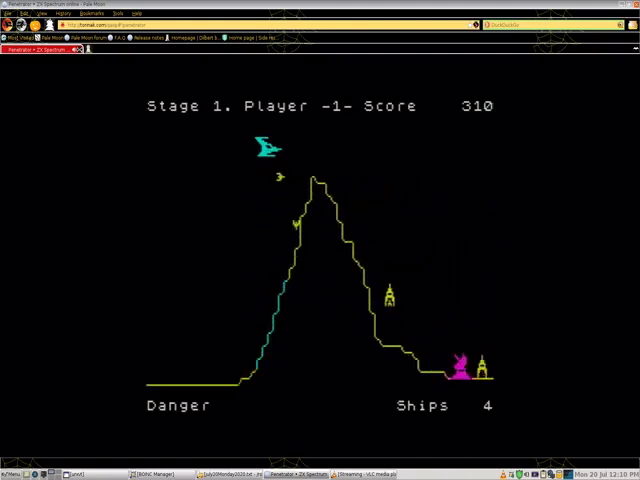
{"action": "key", "text": "space"}
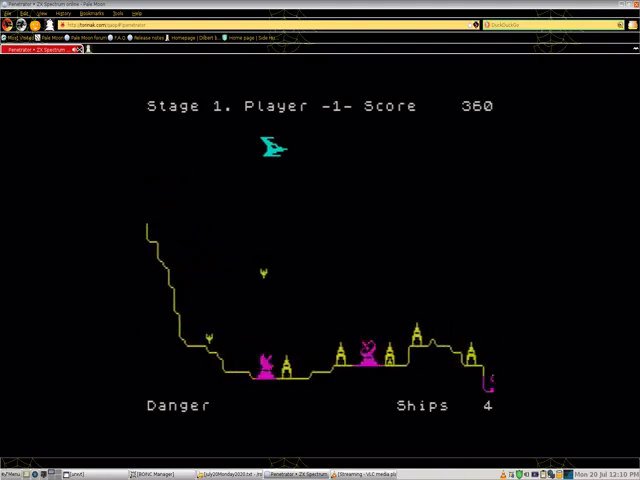
{"action": "key", "text": "space"}
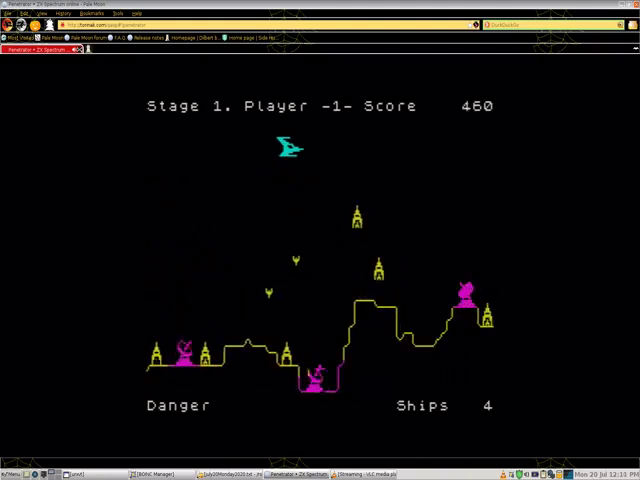
{"action": "key", "text": "Down"}
{"action": "key", "text": "space"}
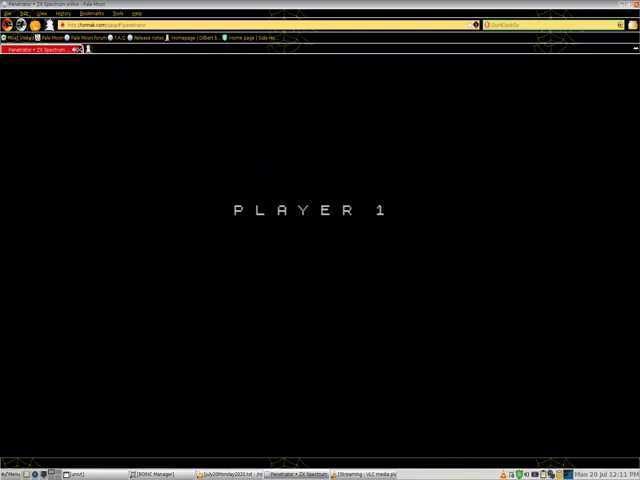
Step: Fly the next ship over the peak, dipping to destroy the radar and climbing back
{"action": "key", "text": "Up"}
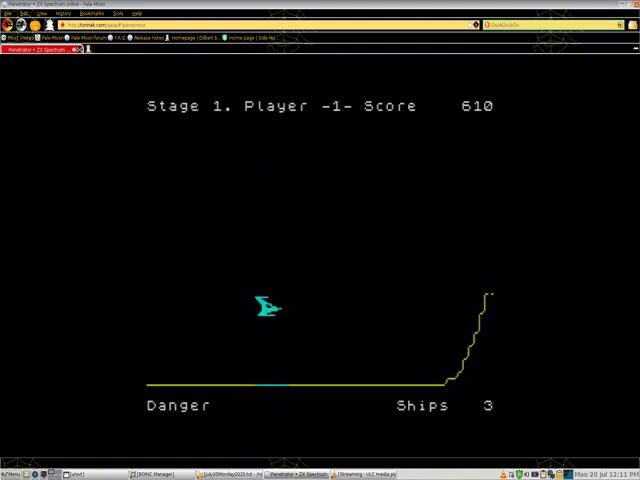
{"action": "key", "text": "Up"}
{"action": "key", "text": "Right"}
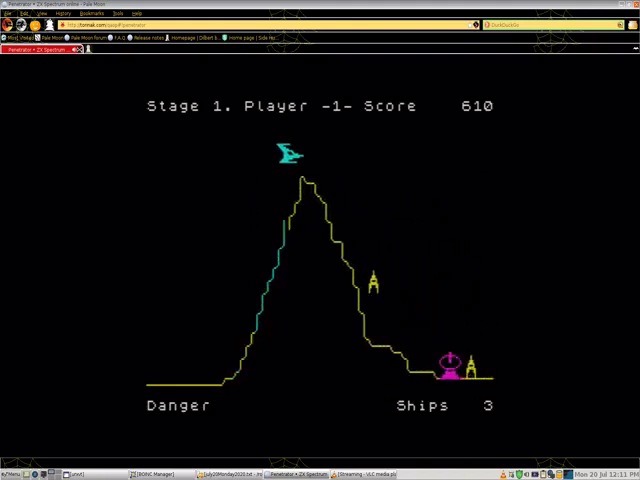
{"action": "key", "text": "Up"}
{"action": "key", "text": "Down"}
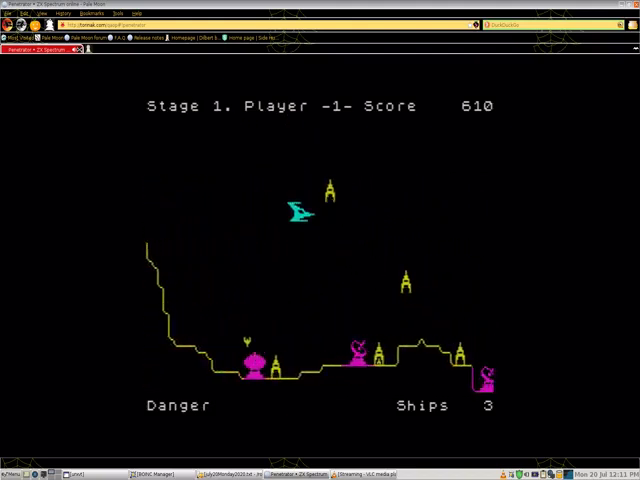
{"action": "key", "text": "Up"}
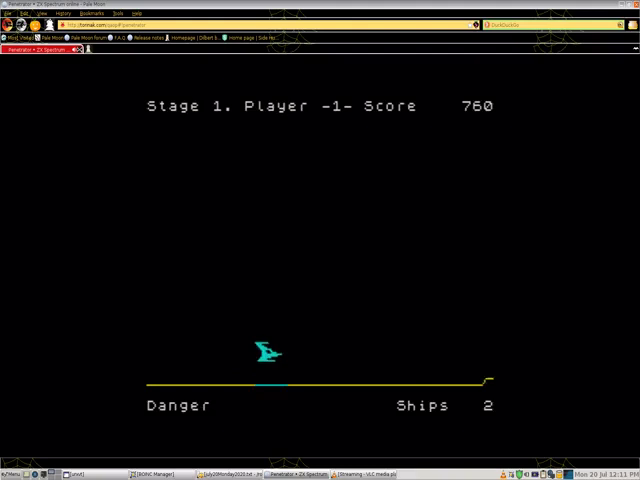
Step: Fly the last ships, evading a missile and firing ahead, until GAME OVER at 820
{"action": "key", "text": "Up"}
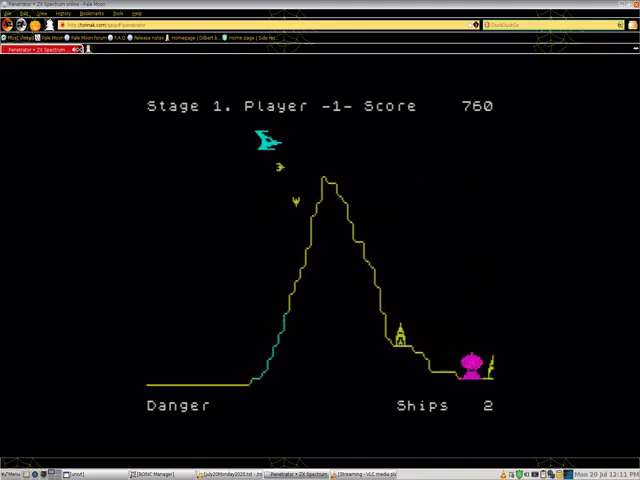
{"action": "key", "text": "space"}
{"action": "key", "text": "Right"}
{"action": "key", "text": "space"}
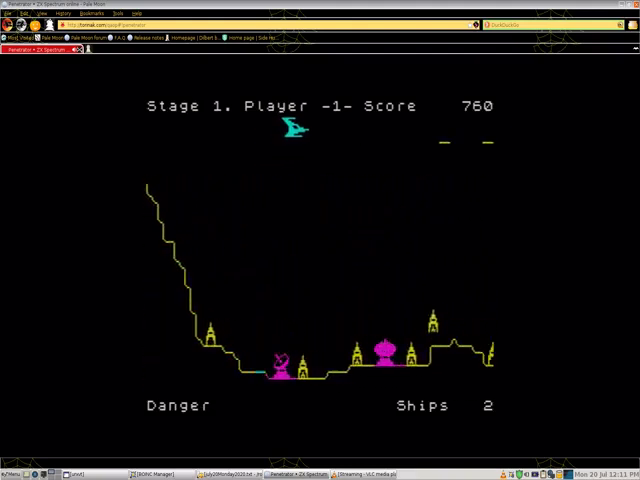
{"action": "key", "text": "Down"}
{"action": "key", "text": "Down"}
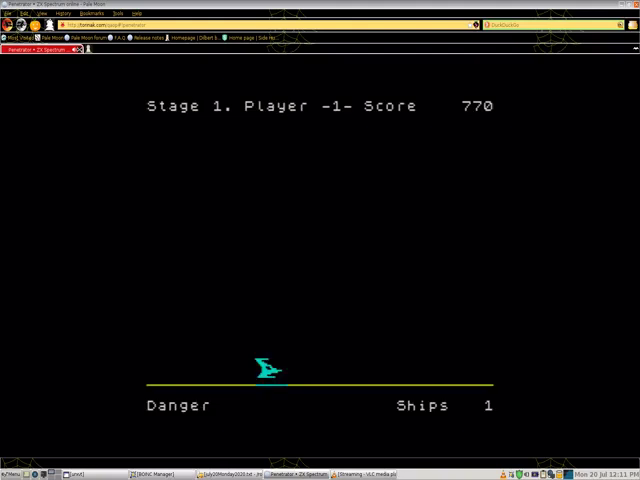
{"action": "key", "text": "Up"}
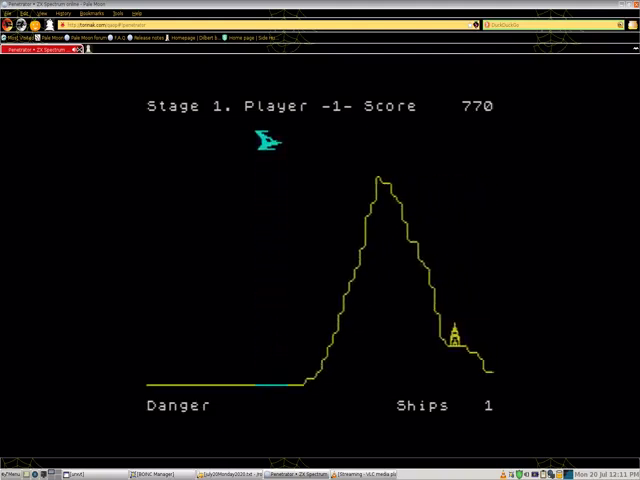
{"action": "key", "text": "Down"}
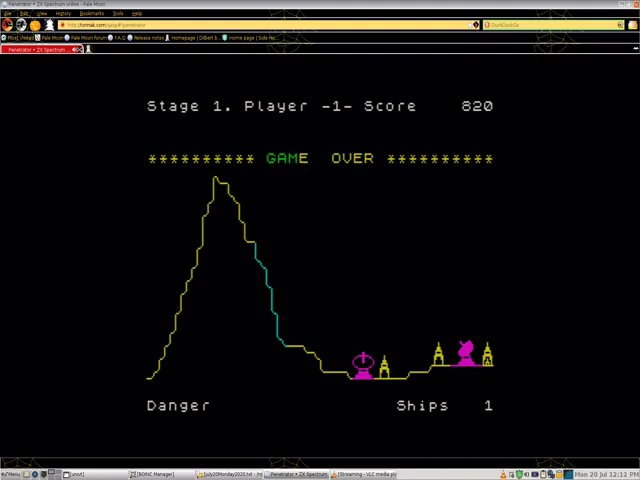
{"action": "type", "text": "what"}
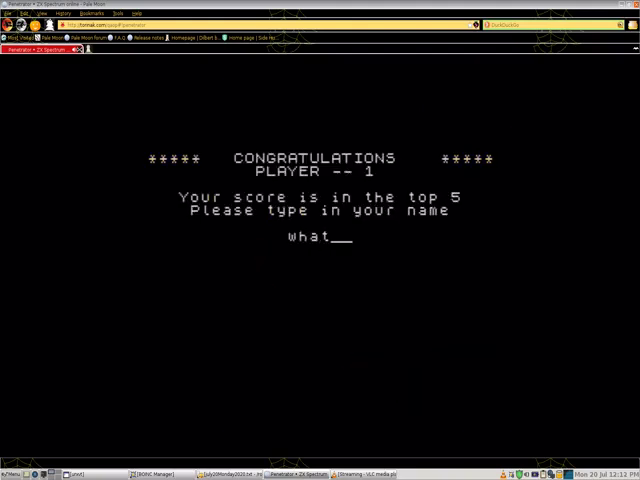
{"action": "type", "text": "wh"}
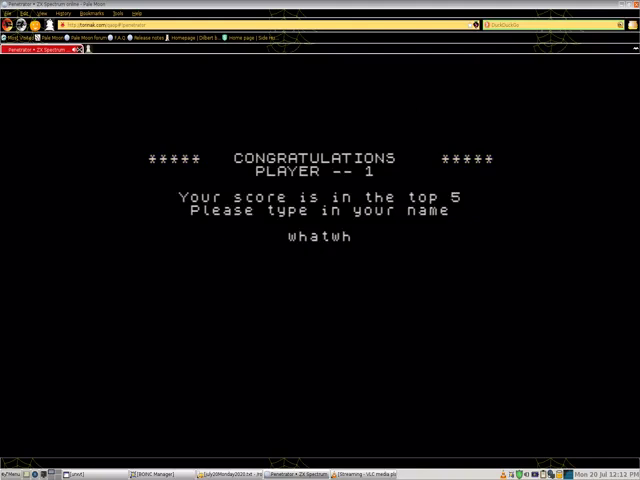